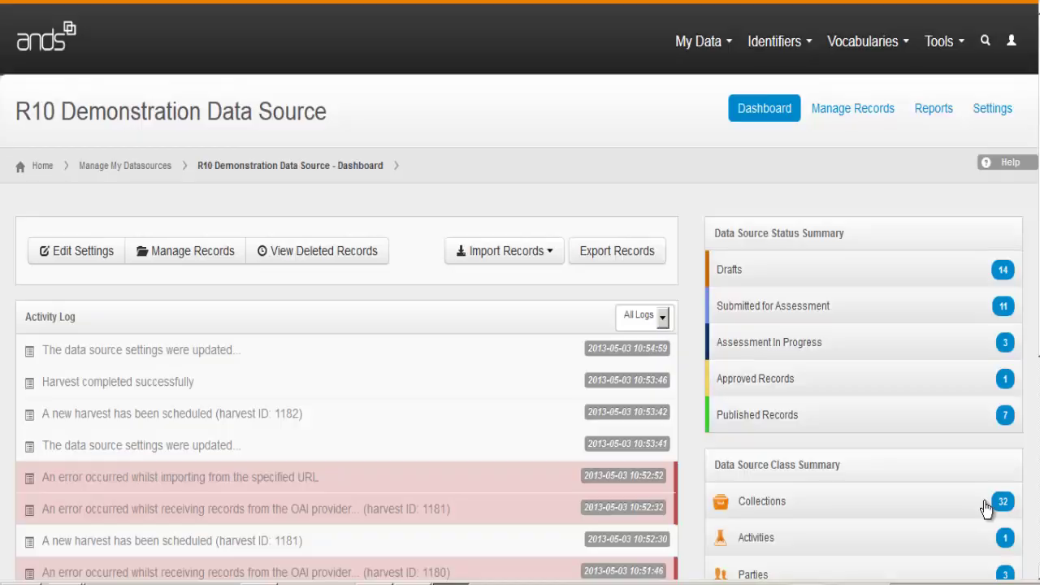
- Open the R10 Demonstration Data Source's Manage Records board and the My Data options
click(847, 117)
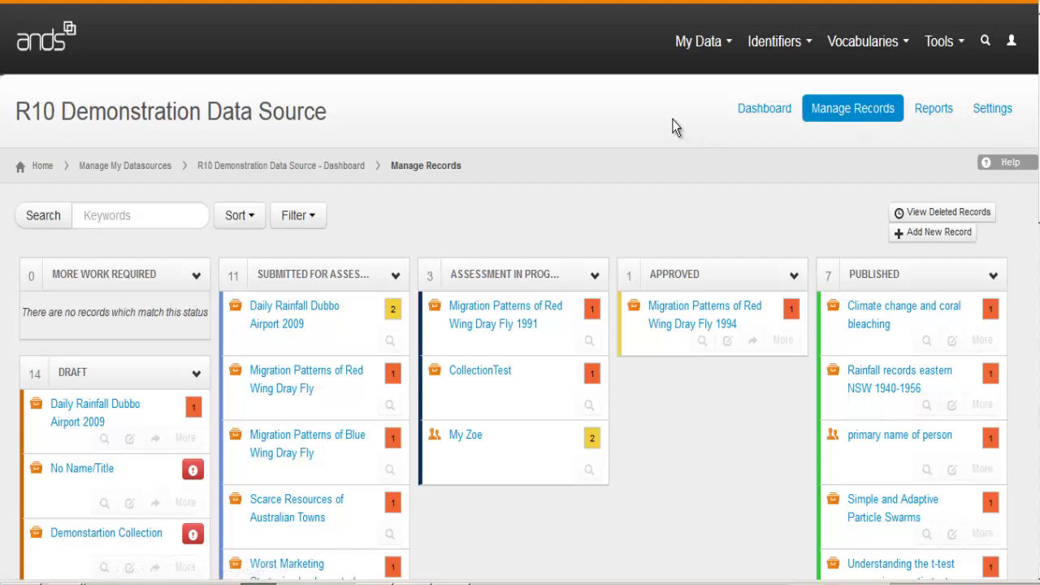
click(697, 42)
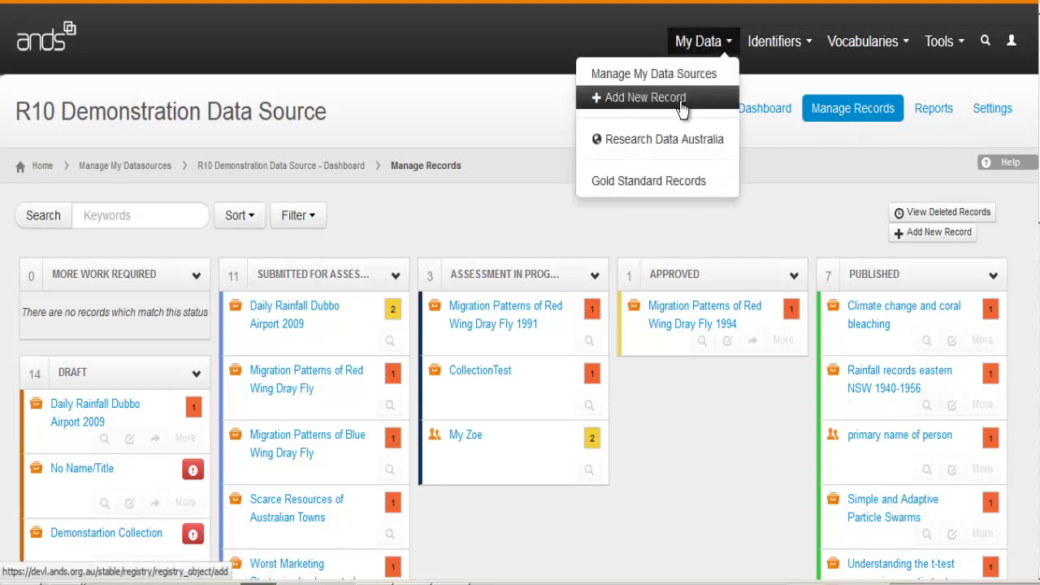
- Start a new record, read the Collection guide, then choose Add a Collection
click(956, 234)
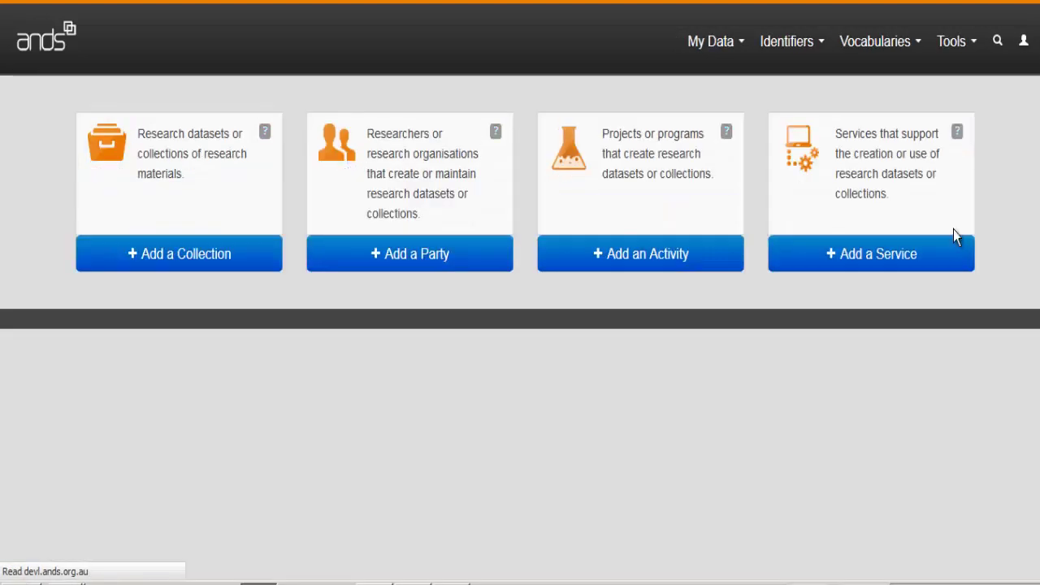
click(264, 131)
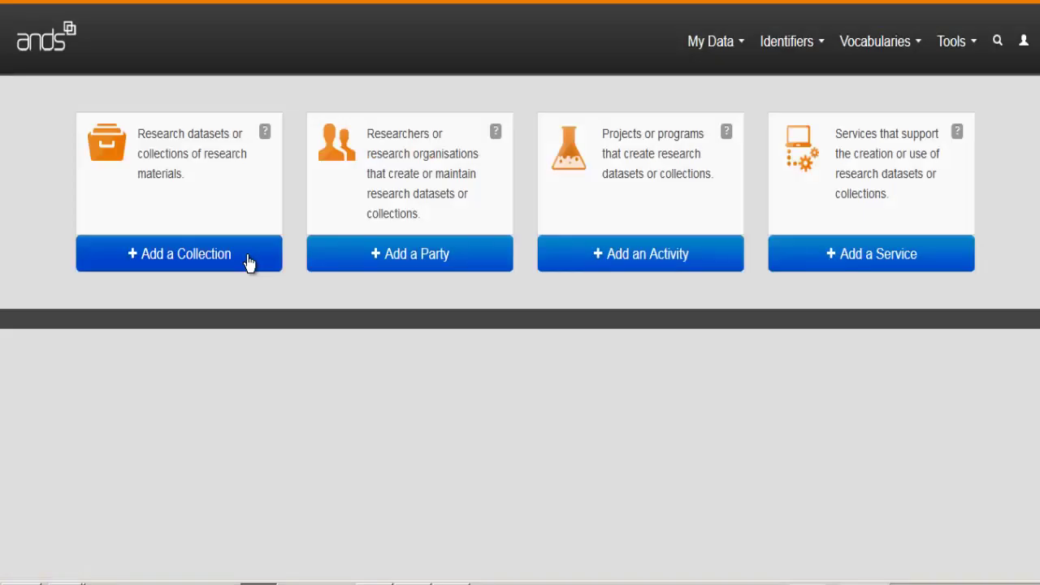
click(248, 260)
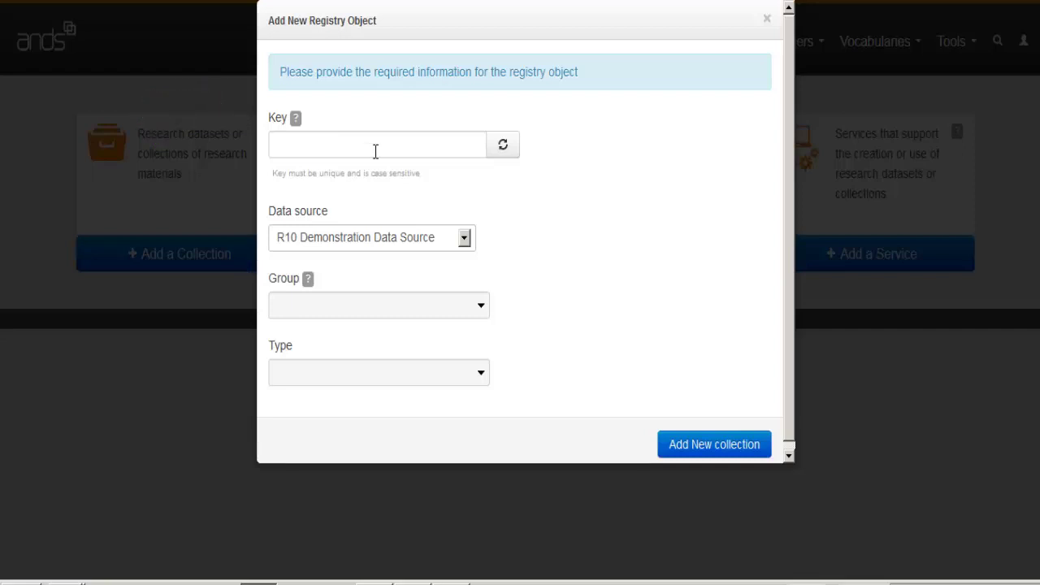
- Generate a random key, set group JBTest and type dataset, and create the collection
click(504, 144)
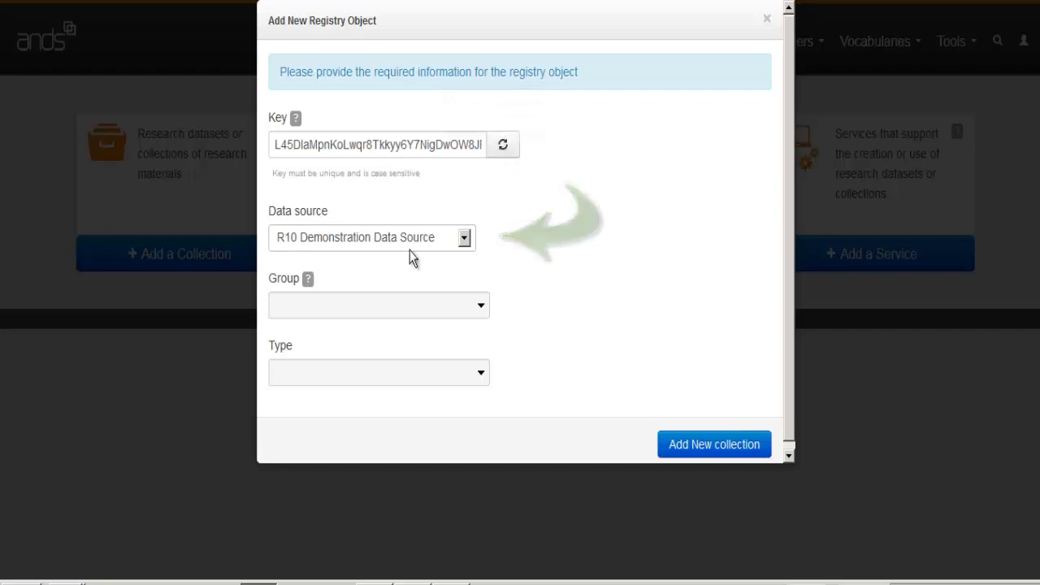
click(481, 307)
click(301, 361)
click(379, 372)
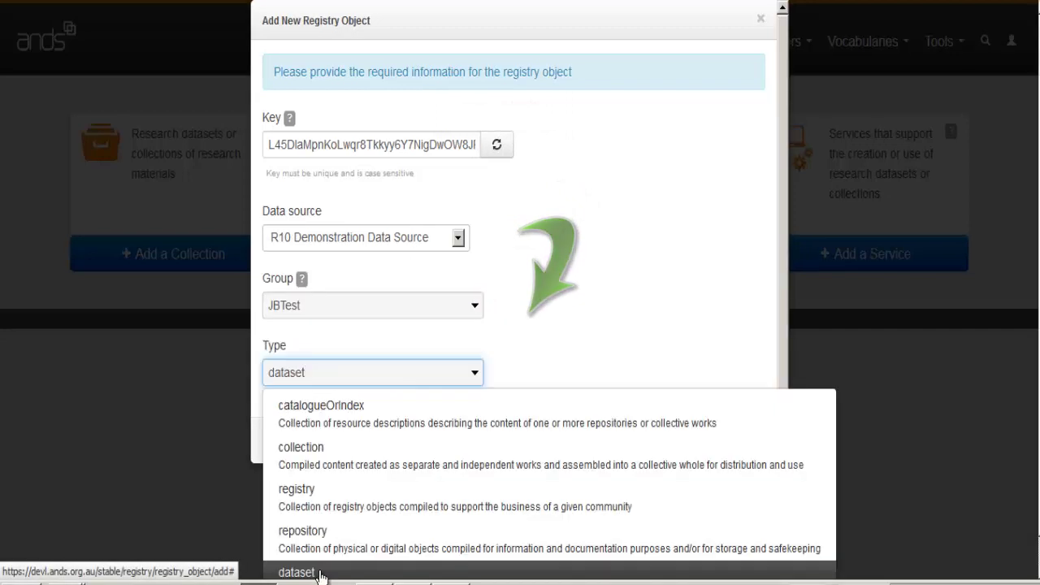
click(319, 573)
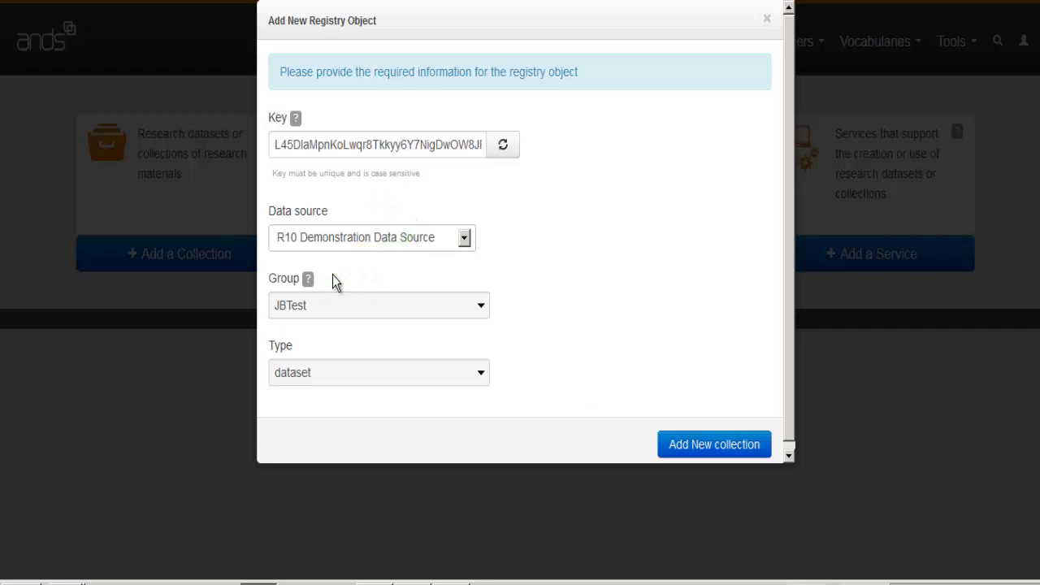
click(308, 279)
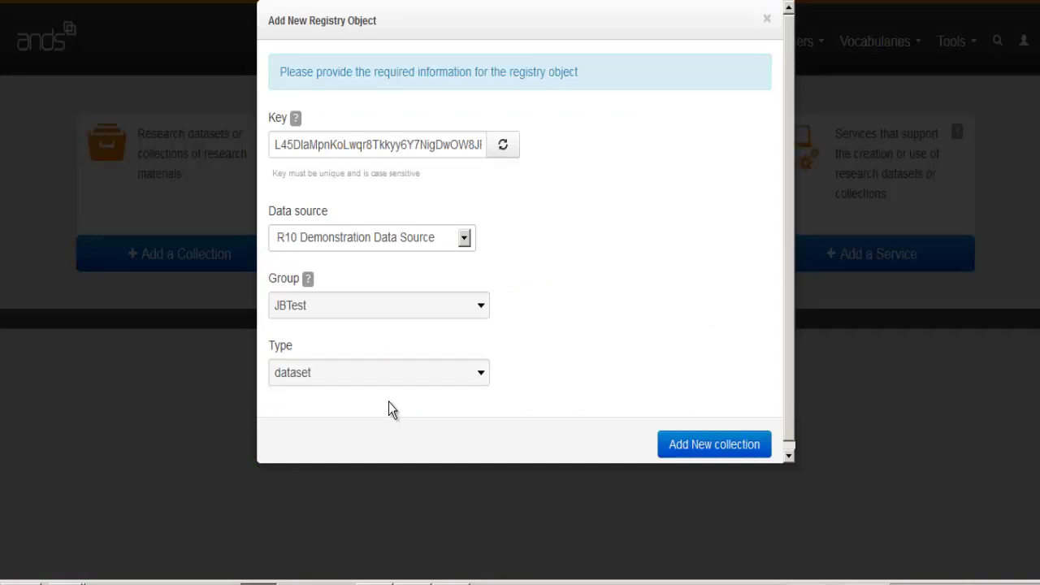
click(745, 449)
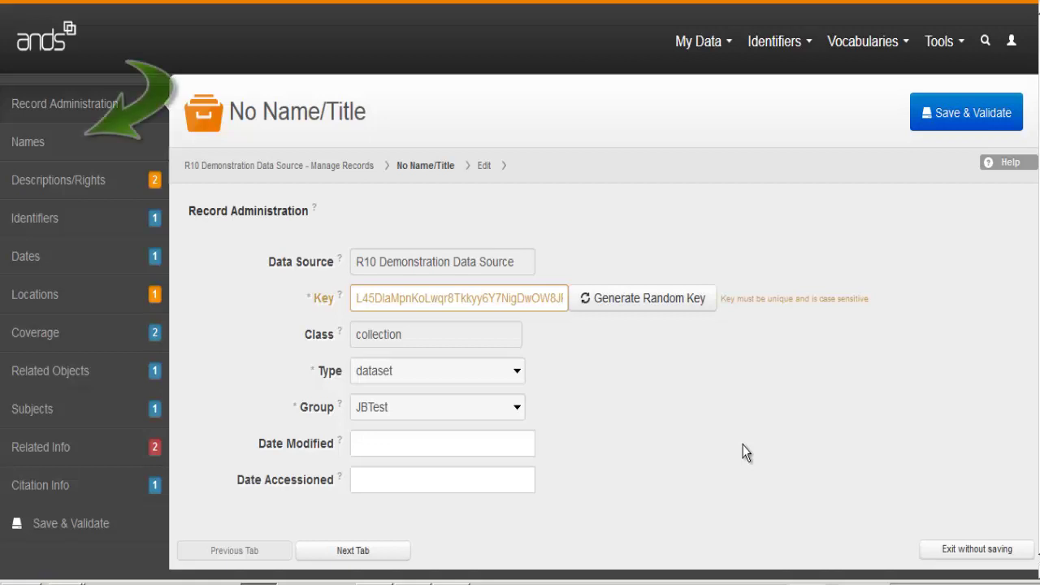
- Browse the Names section and its guide, then Descriptions/Rights and Identifiers
click(30, 145)
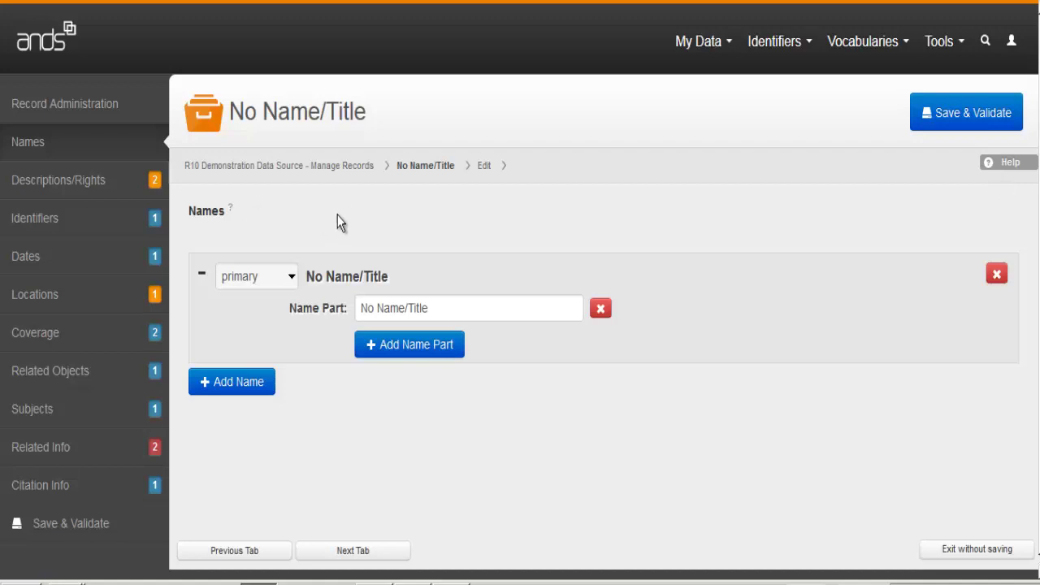
click(230, 211)
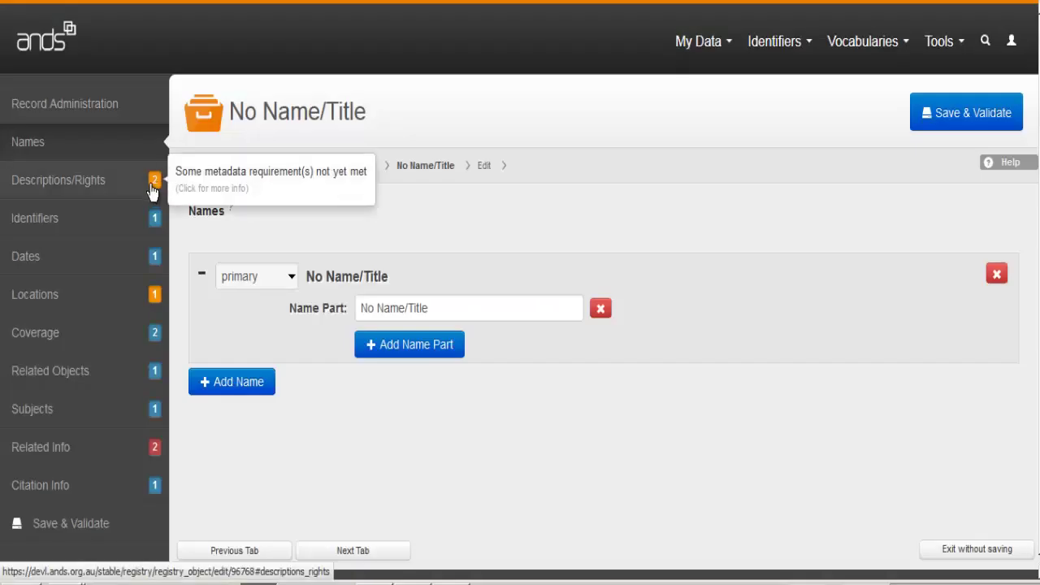
click(151, 180)
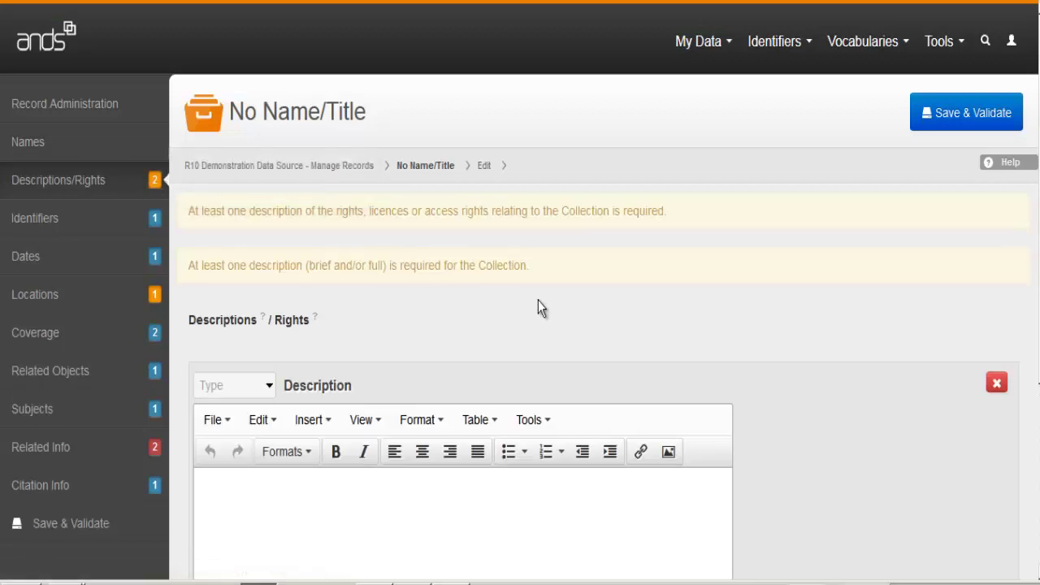
click(157, 227)
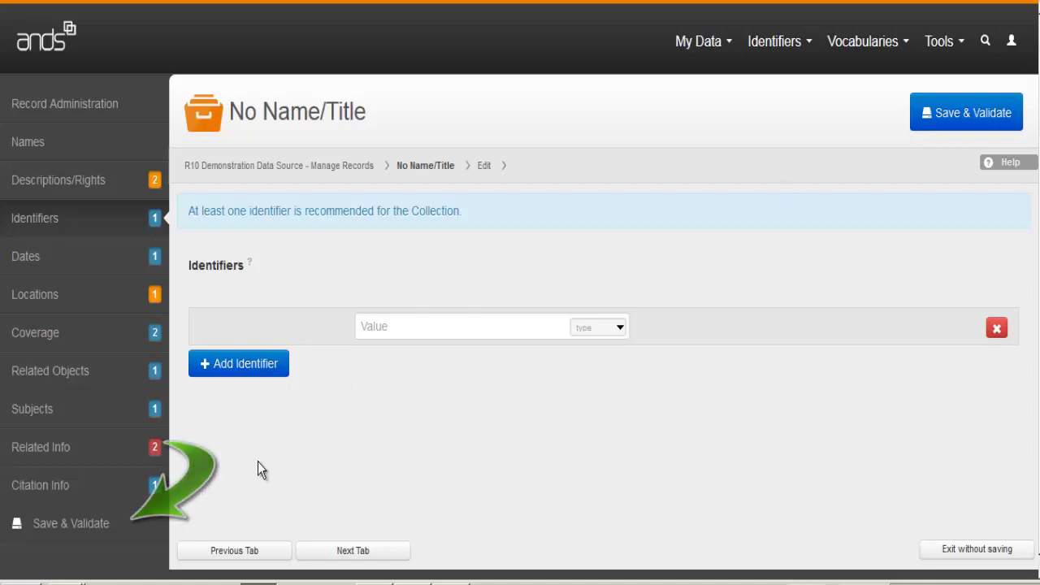
- Validate the record, then paste the collection title as its primary name
click(126, 530)
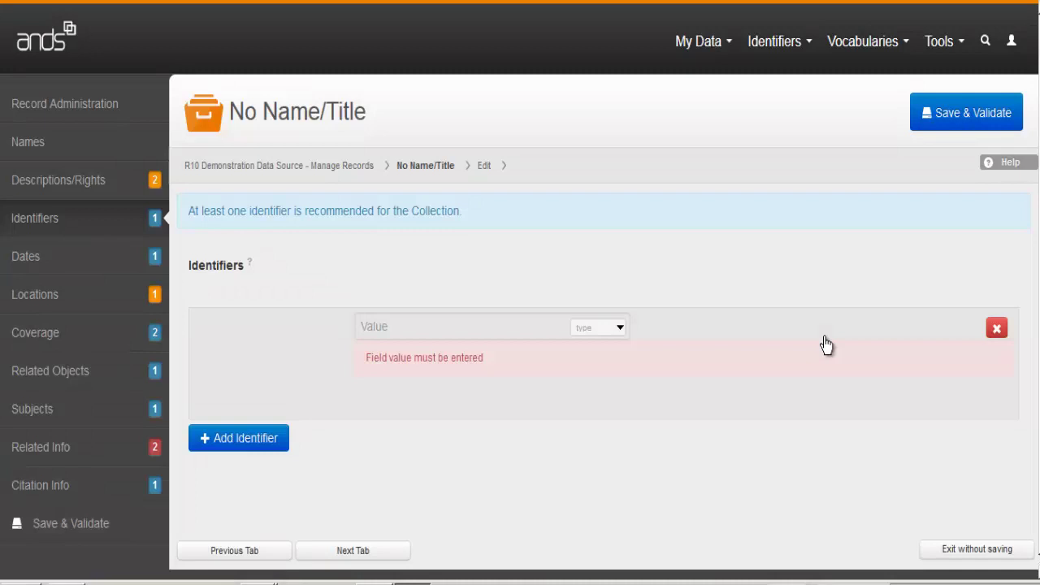
click(50, 143)
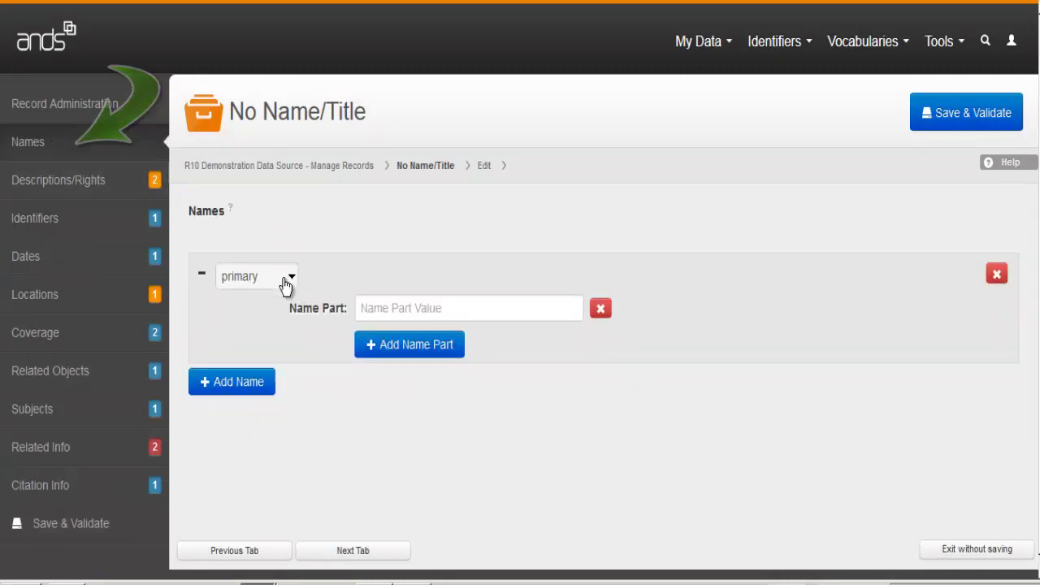
click(284, 283)
click(283, 314)
click(428, 311)
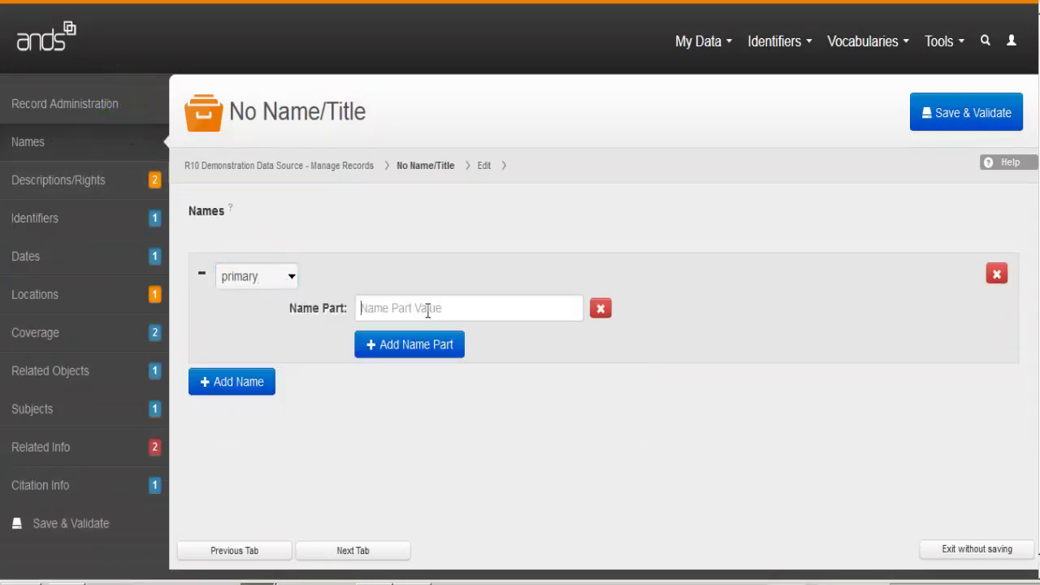
text(Demonstration Collection)
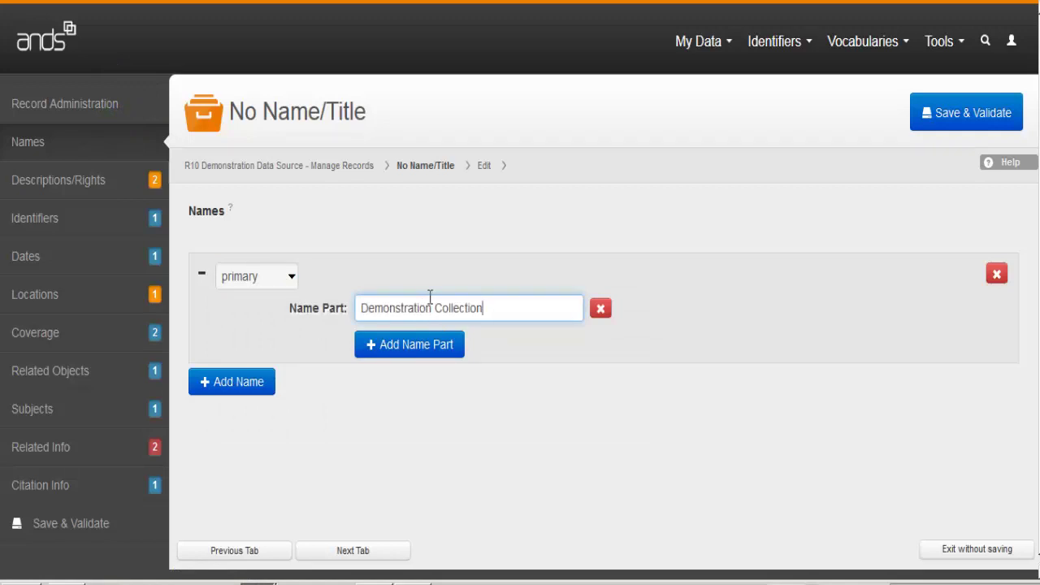
- Add a second abbreviated name DC, then delete it
click(227, 387)
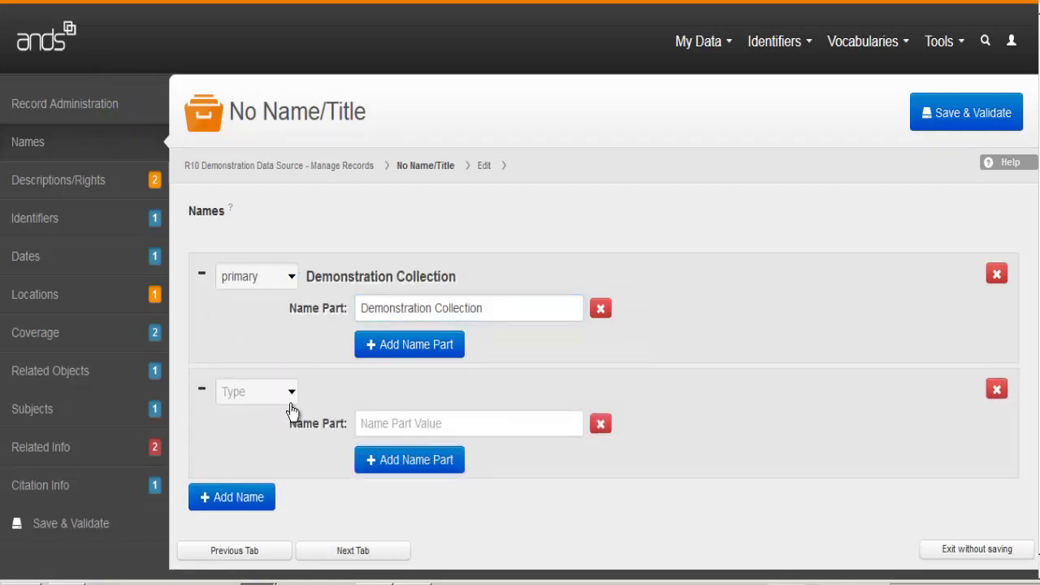
click(419, 422)
text(DC)
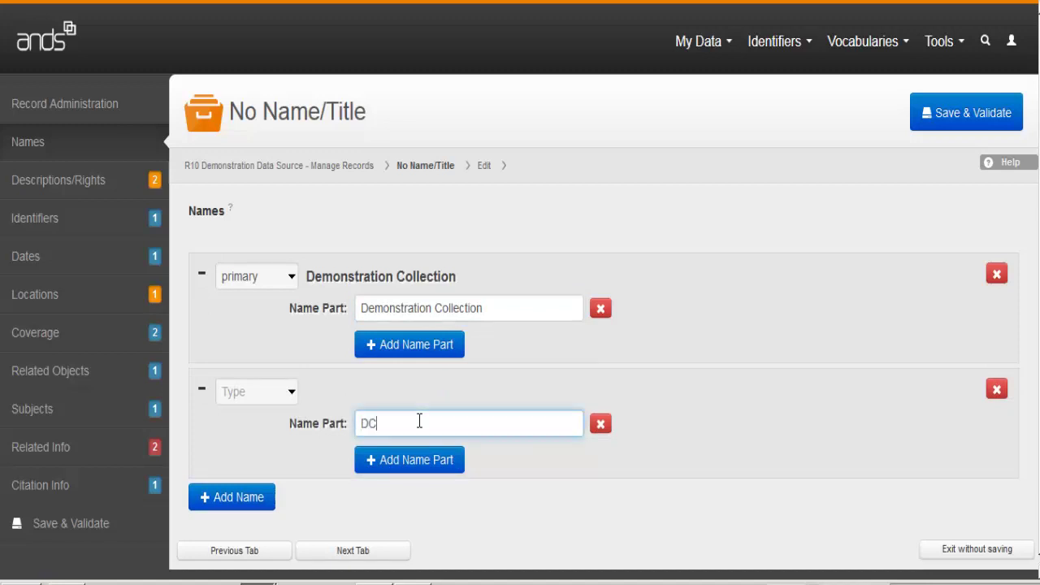
click(294, 396)
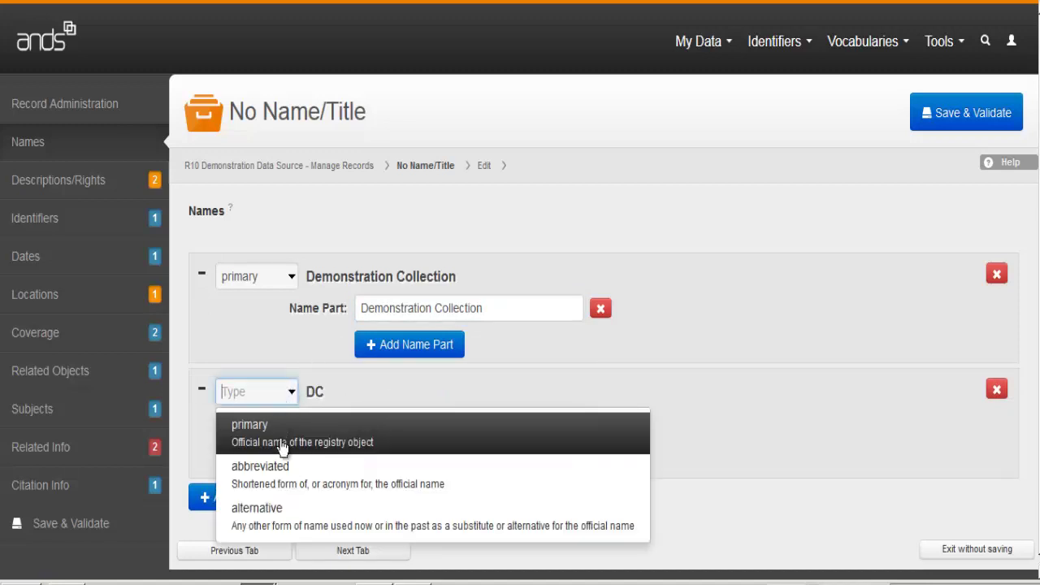
click(279, 480)
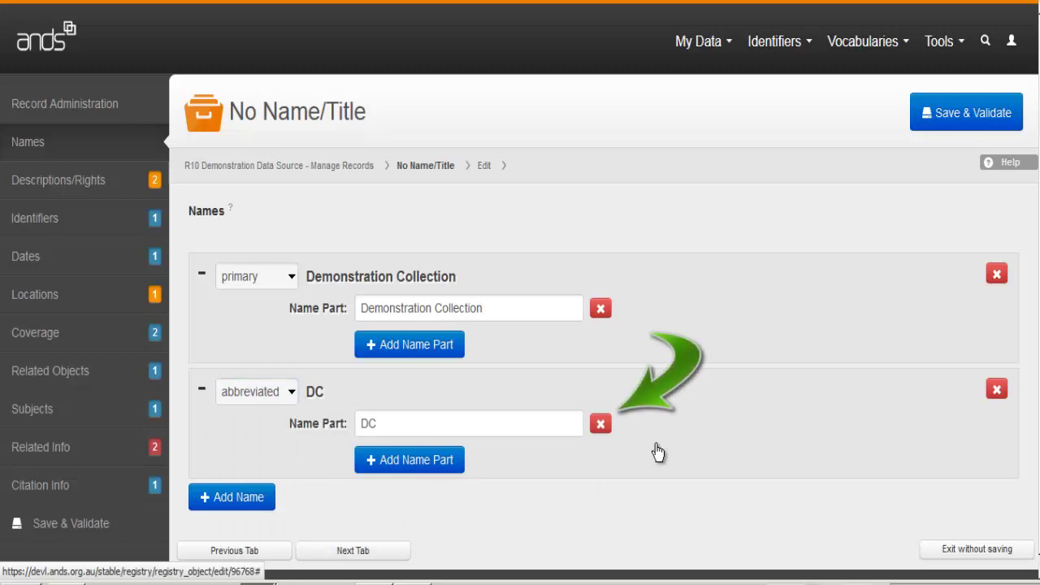
click(605, 424)
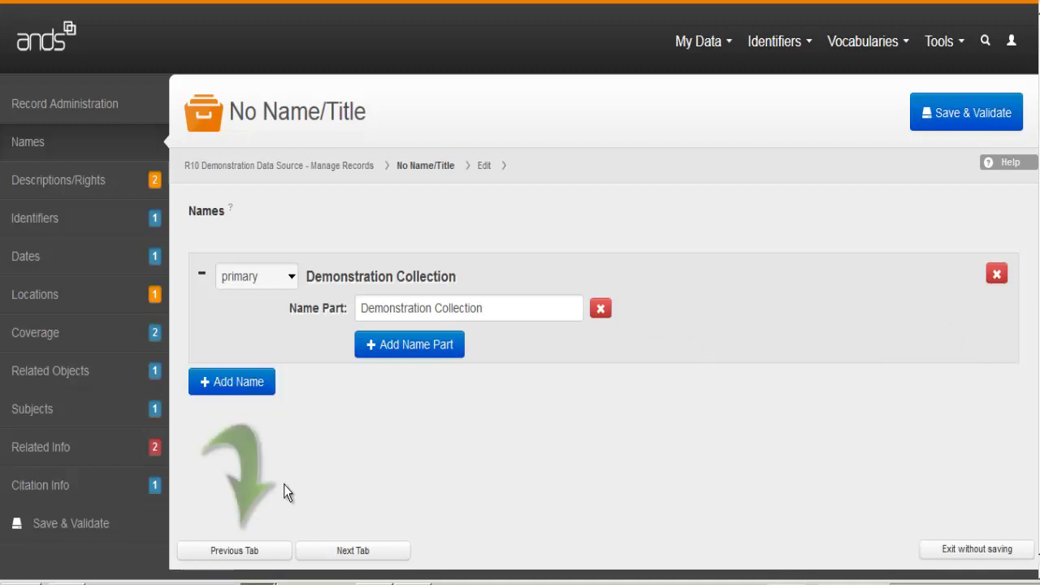
- Switch between Record Administration, Names and Identifiers, then exit without saving
click(269, 559)
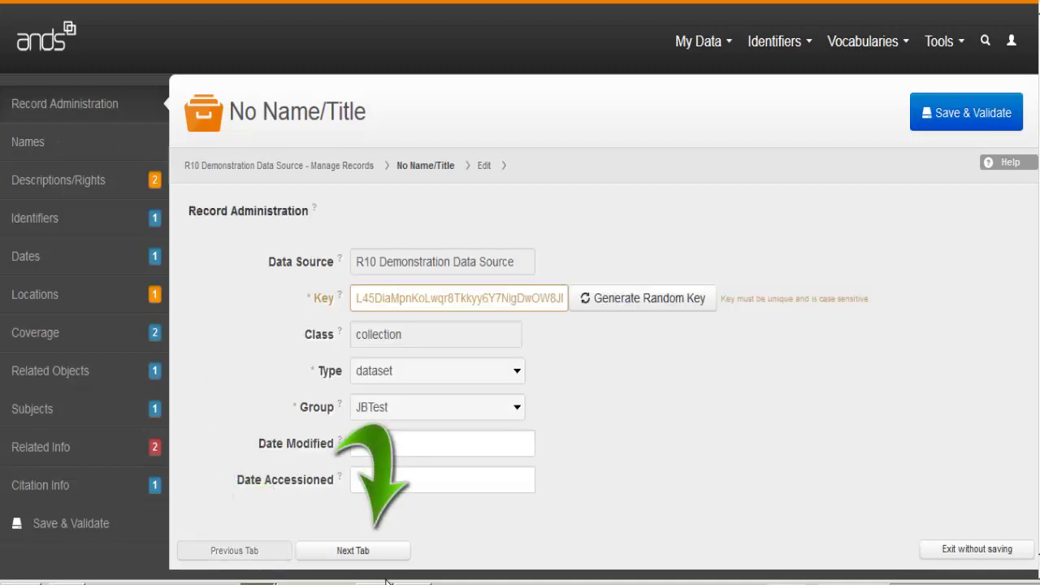
click(390, 552)
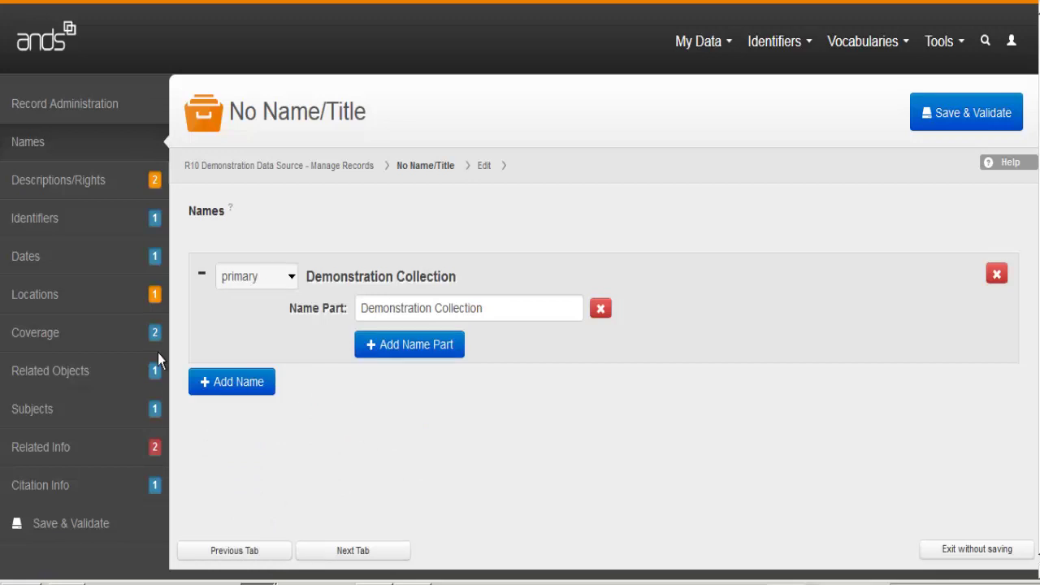
click(37, 225)
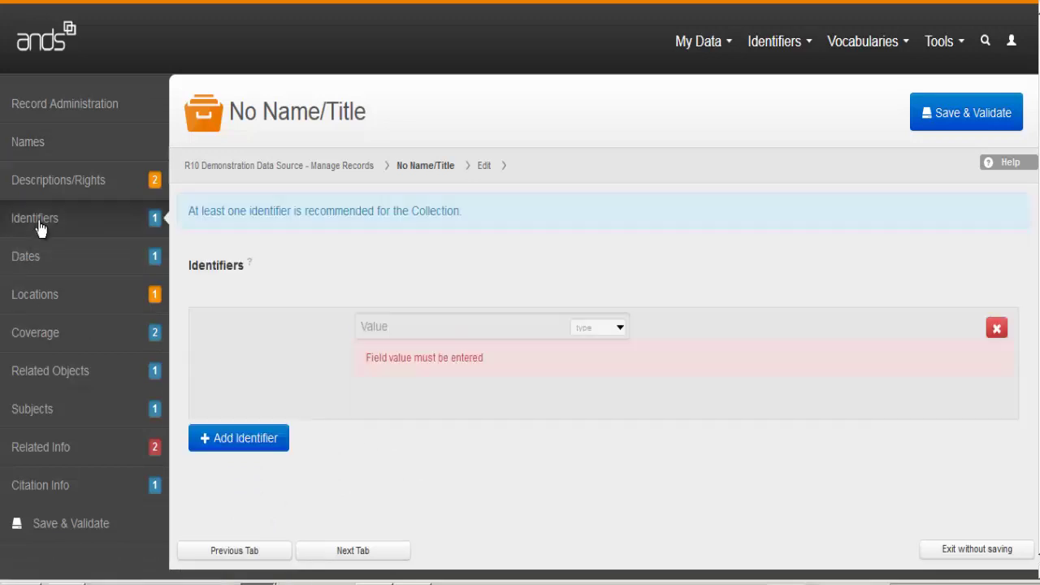
click(32, 146)
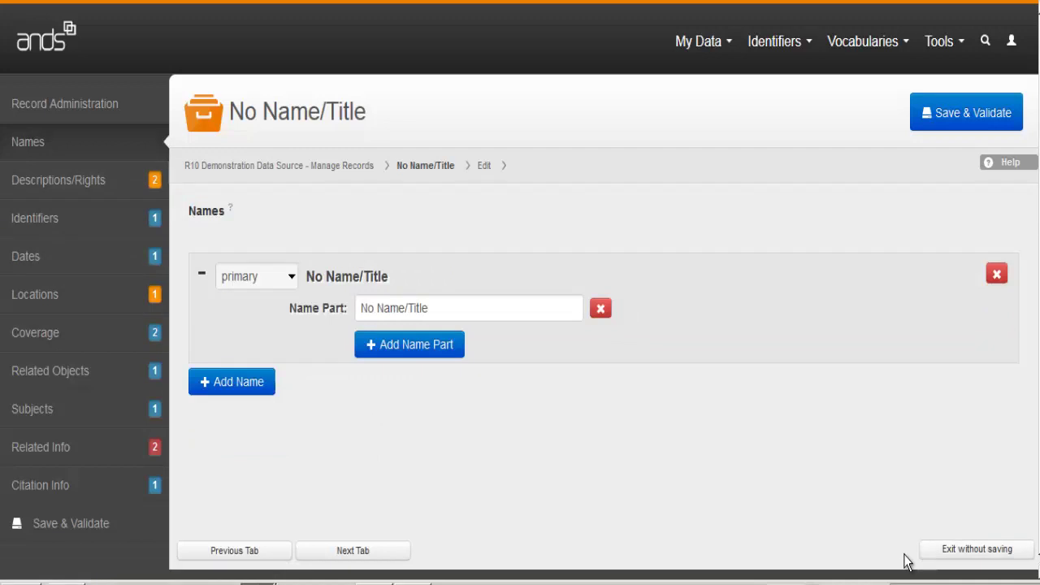
click(944, 559)
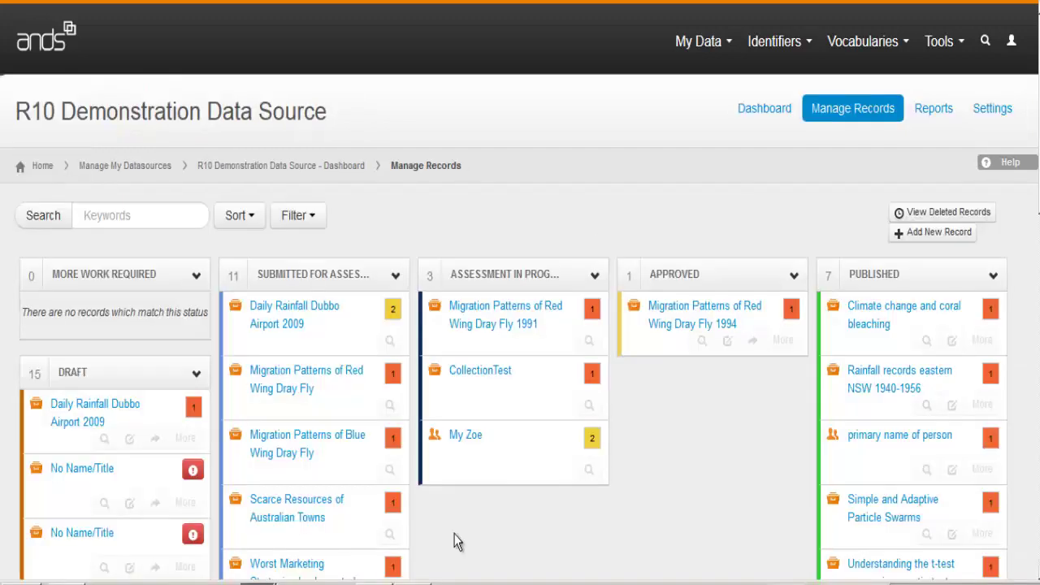
- Open the Daily Rainfall Dubbo Airport 2009 draft record for editing
click(130, 443)
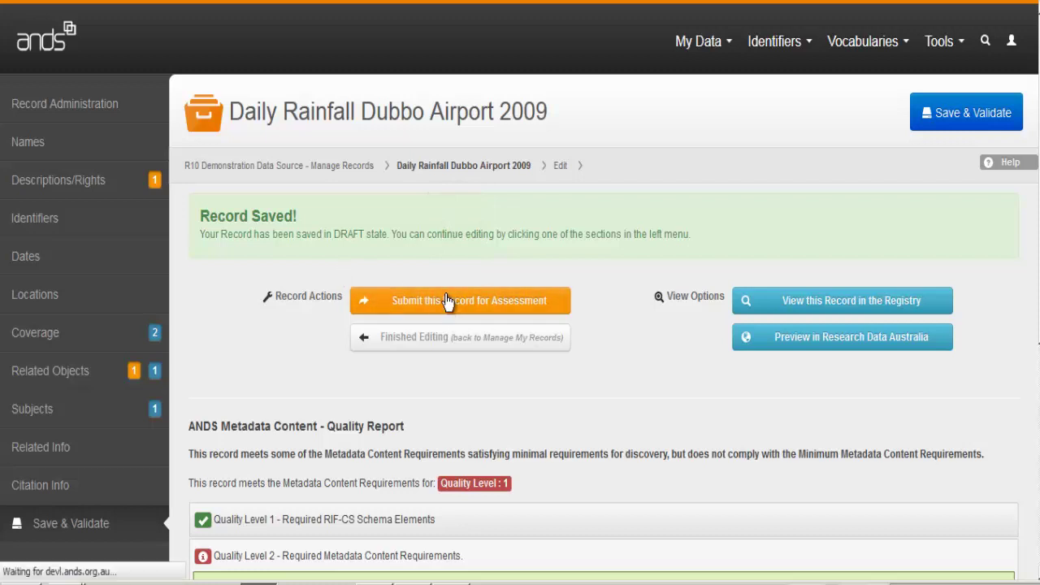
- Preview the Dubbo rainfall record in Research Data Australia, recheck Names, then finish editing
click(823, 339)
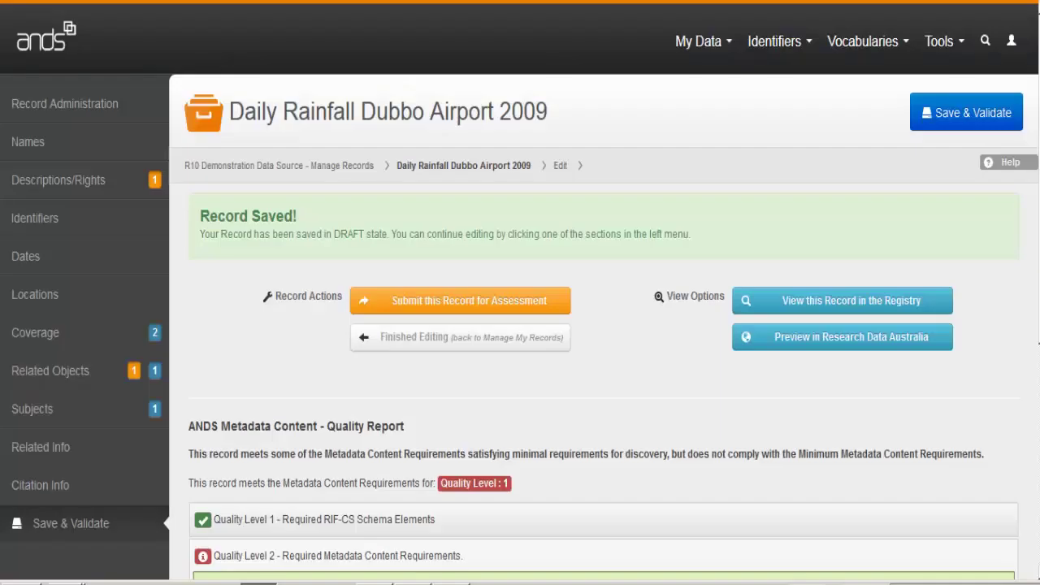
scroll(520, 325, down, 5)
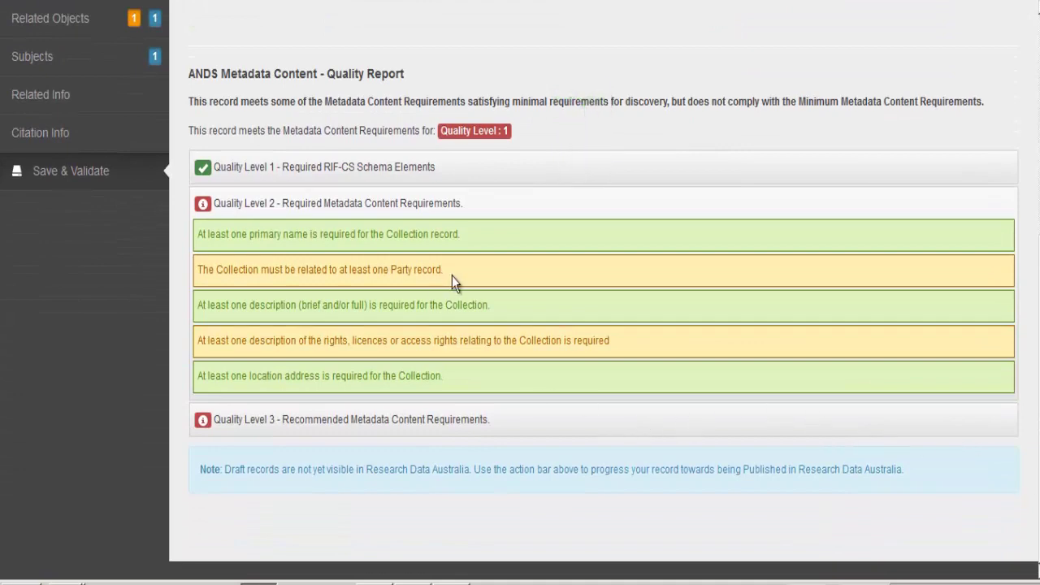
scroll(229, 278, up, 5)
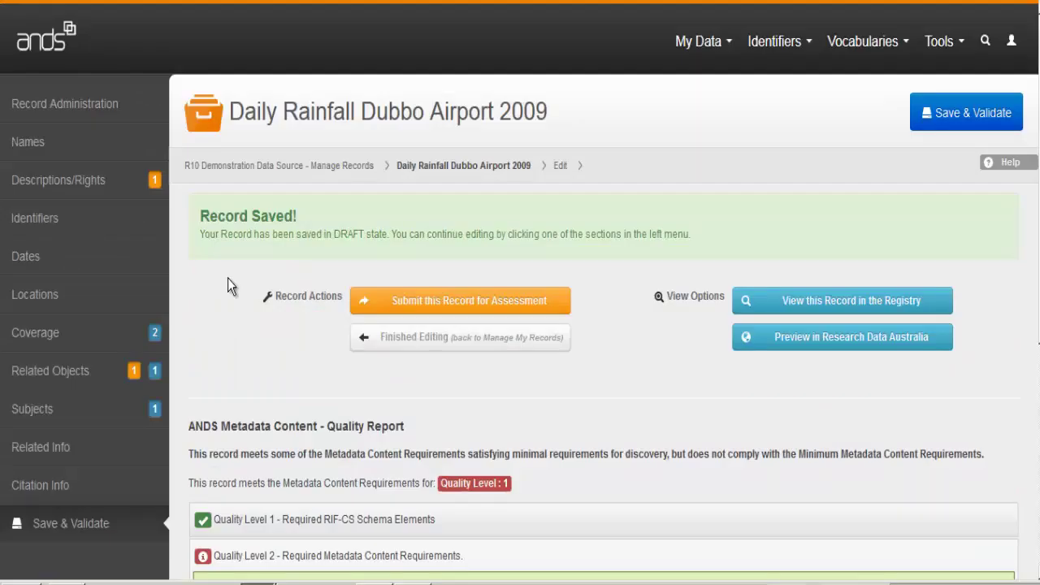
click(36, 152)
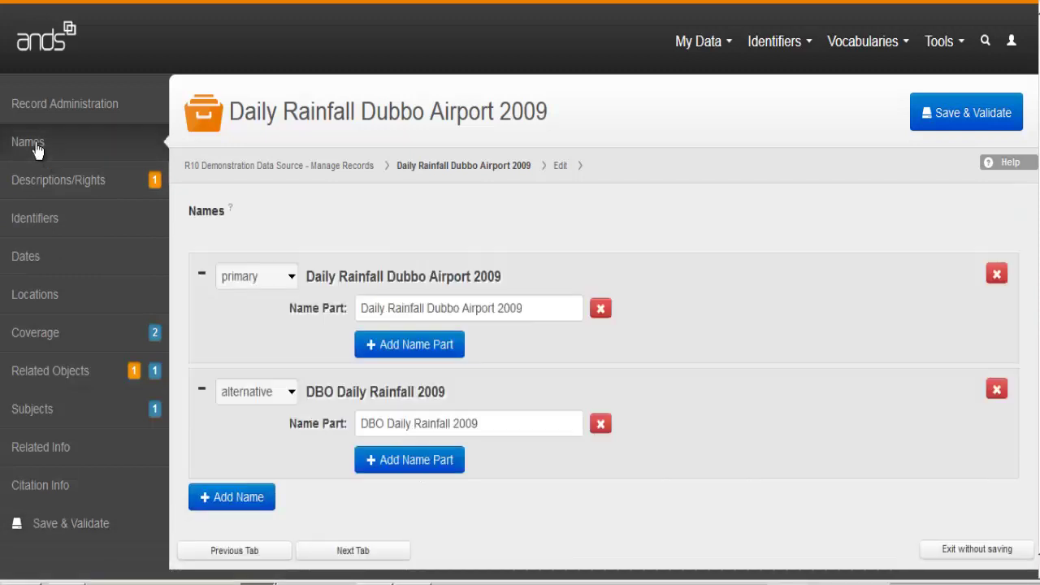
click(71, 524)
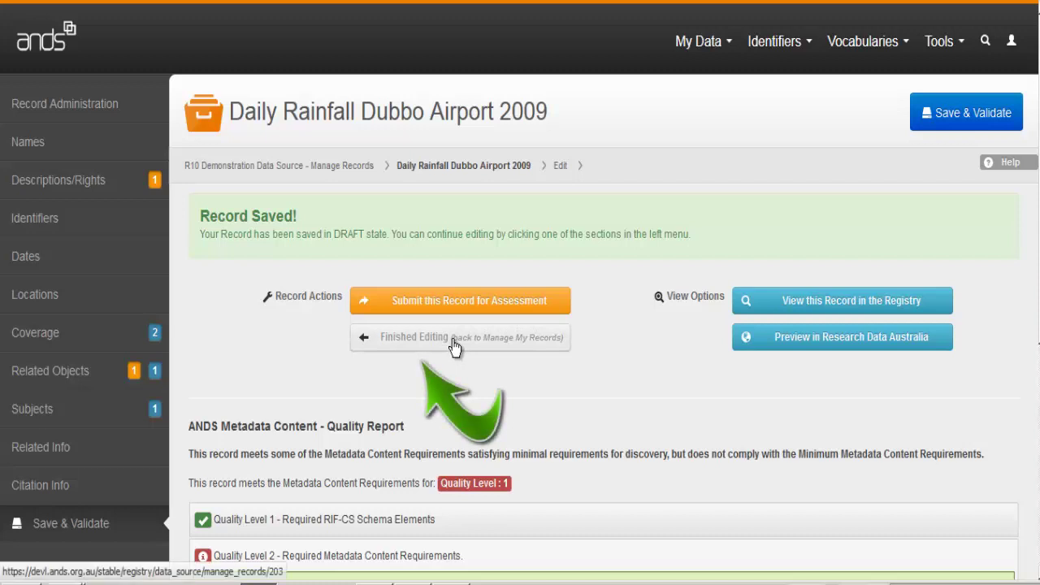
click(453, 341)
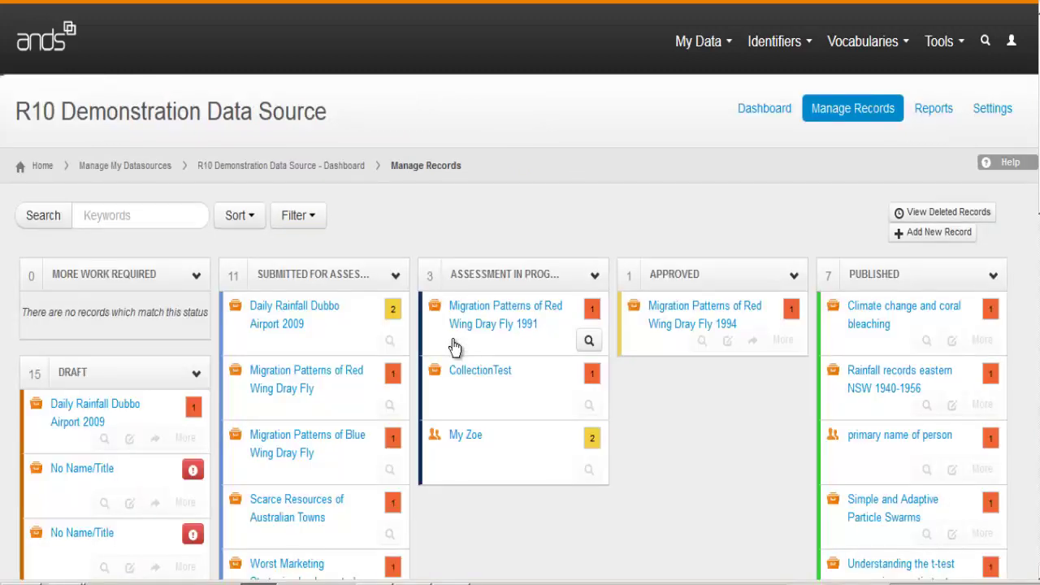